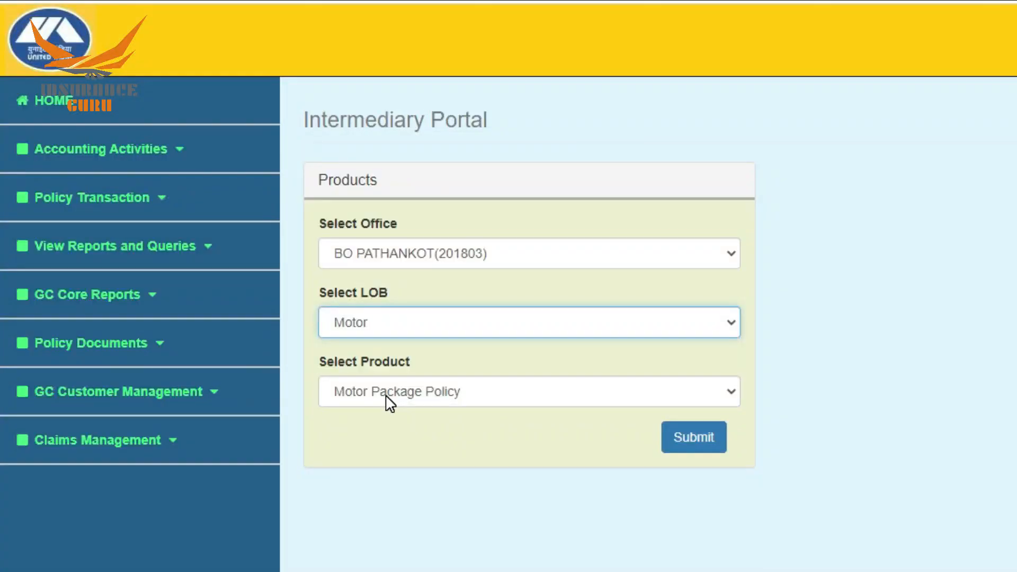
Select Motor Package Policy Renewal as the product and submit it.
left_click(385, 395)
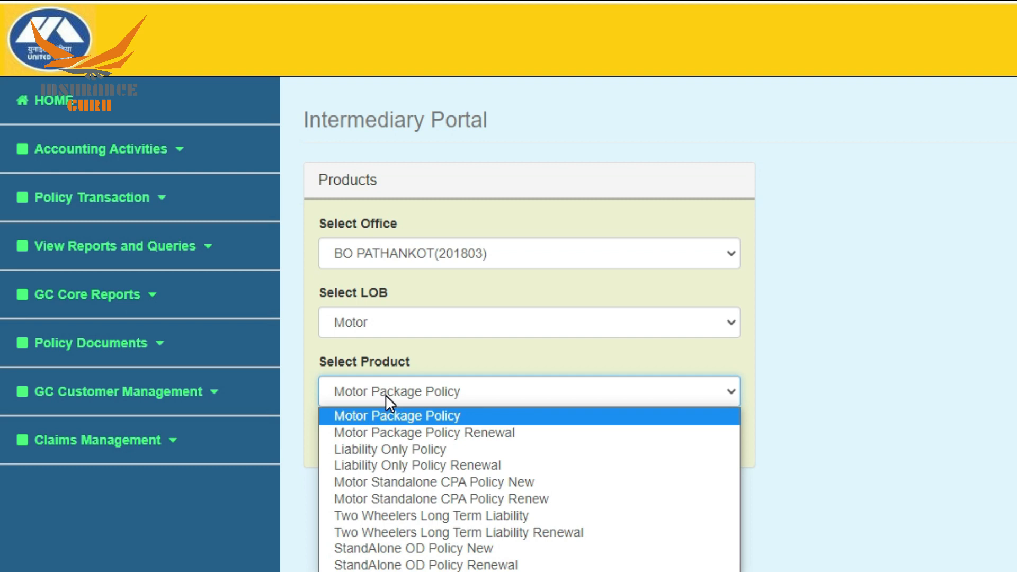
left_click(378, 432)
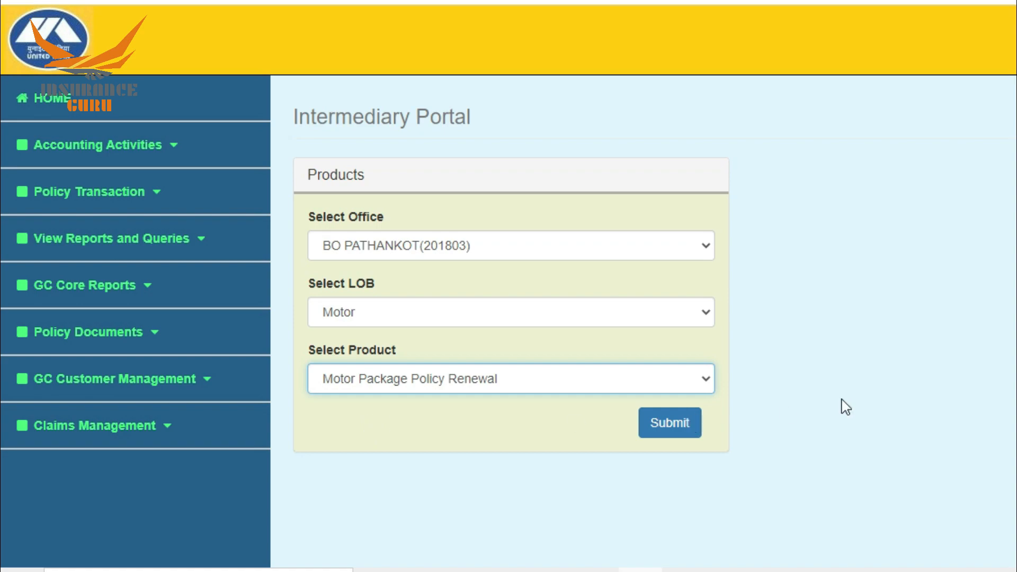
left_click(683, 418)
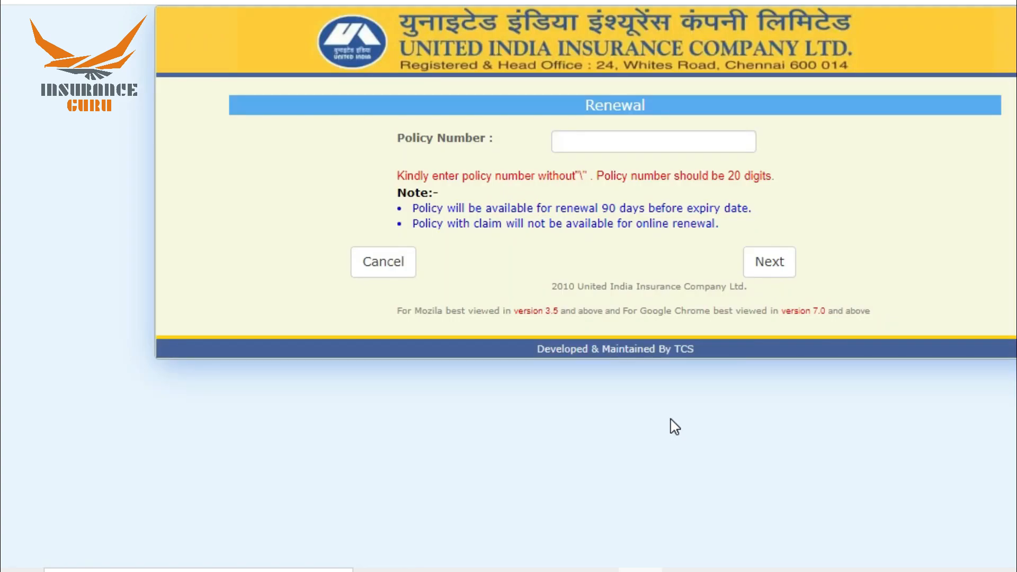
Paste the expiring policy's number into Policy Number and proceed to the premium calculator.
left_click(718, 147)
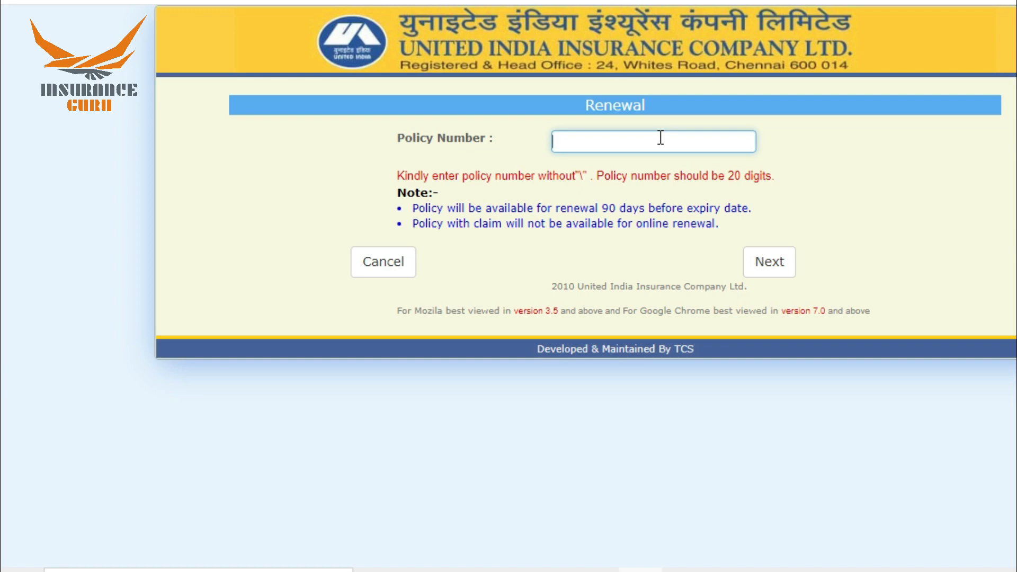
key("ctrl+v")
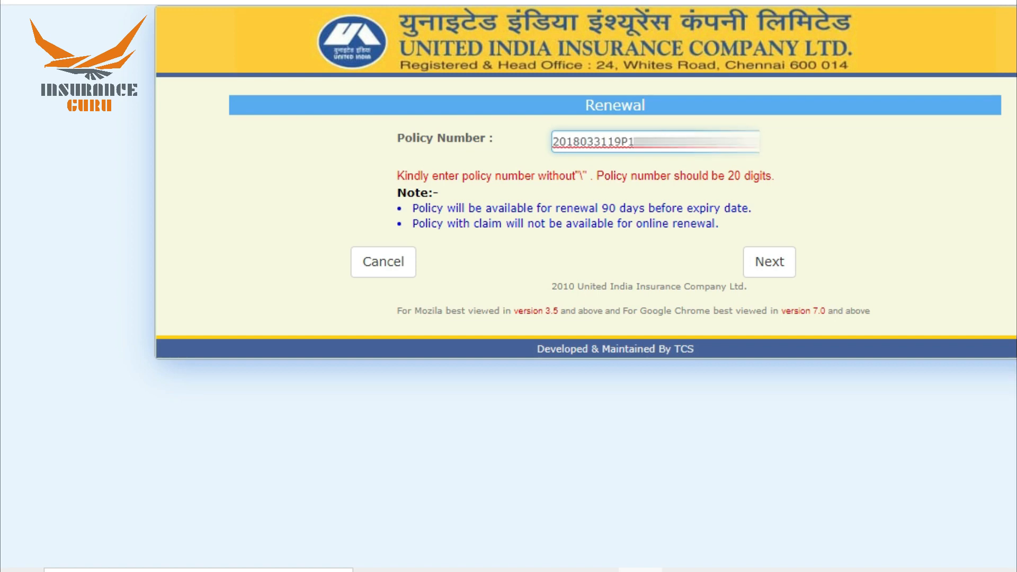
left_click(770, 263)
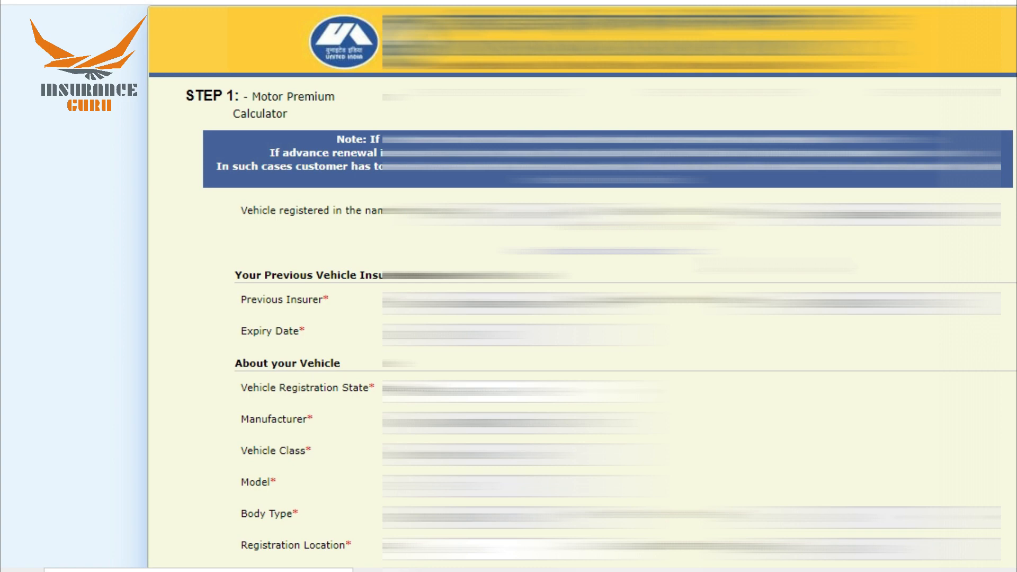
scroll(2, 159, "down", 4)
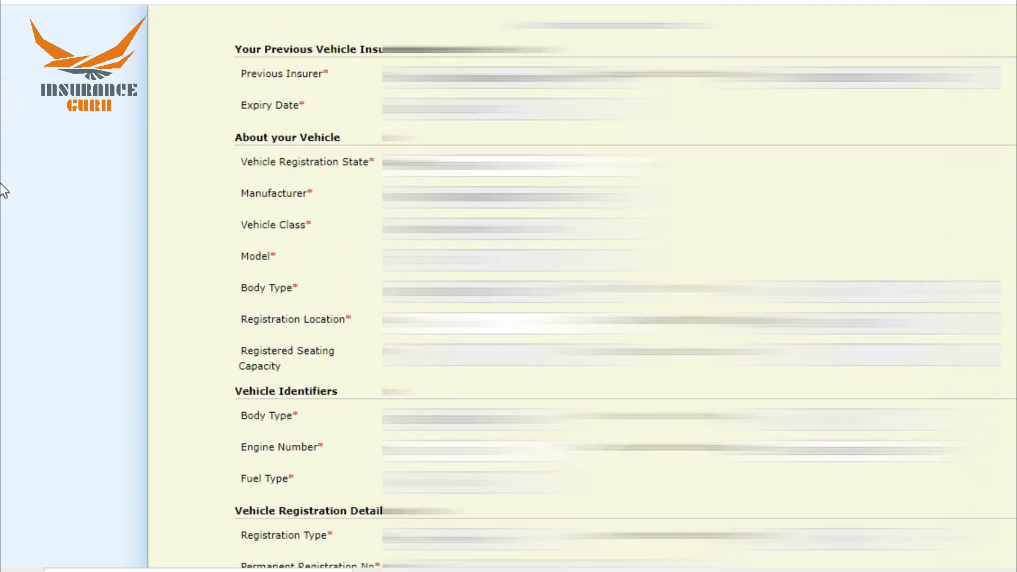
scroll(3, 212, "down", 6)
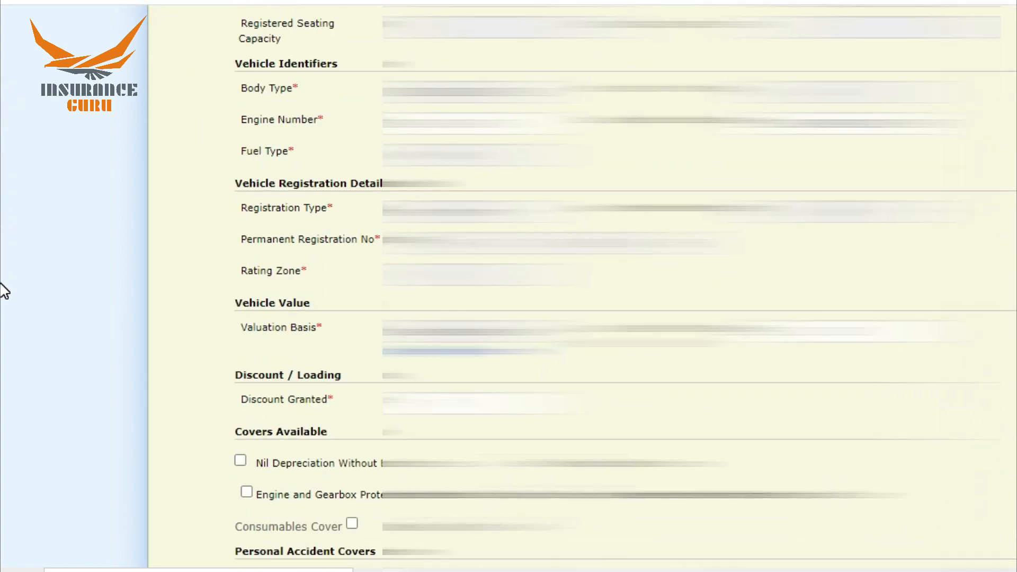
scroll(3, 290, "down", 4)
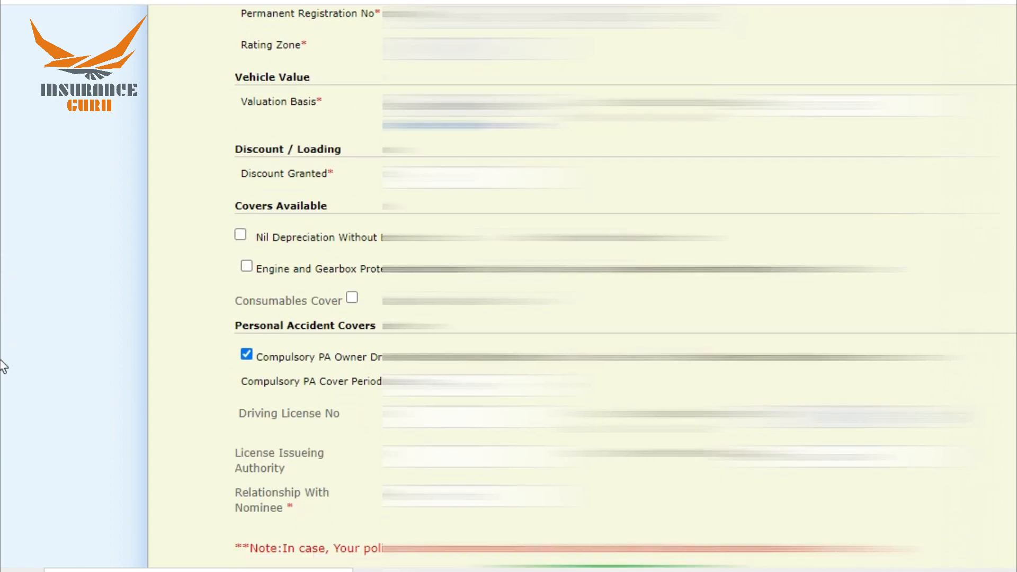
scroll(3, 416, "down", 3)
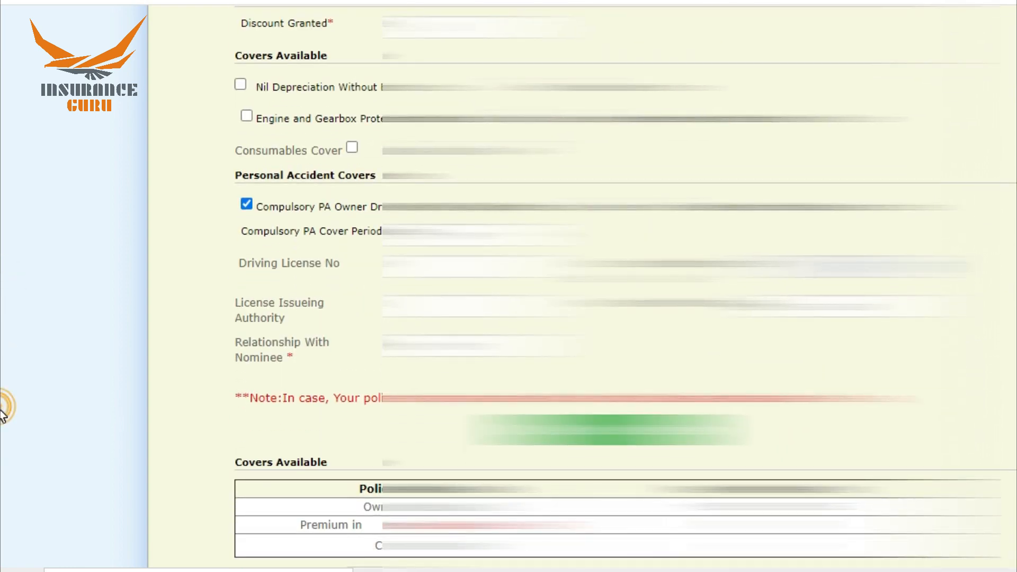
scroll(3, 424, "down", 3)
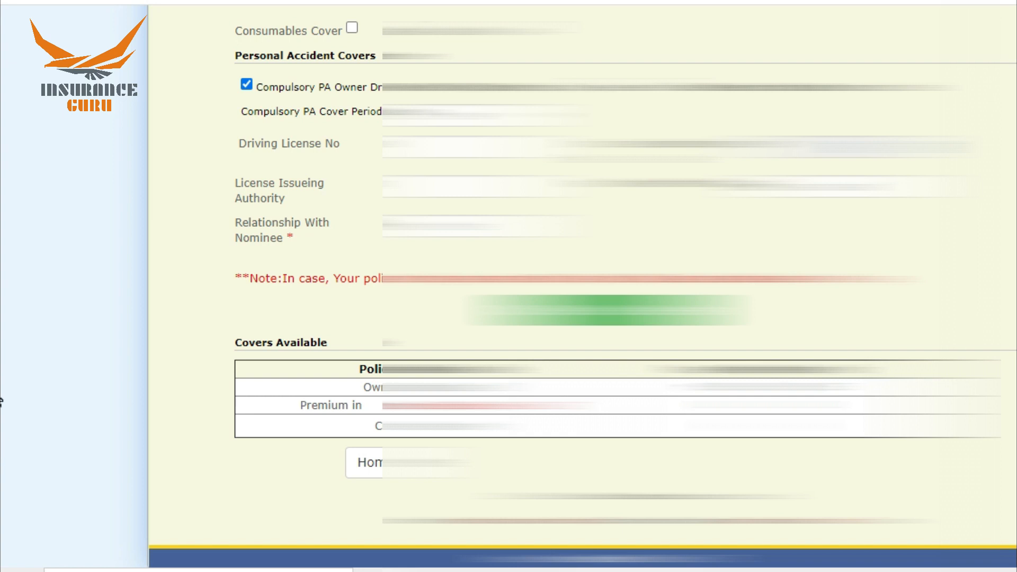
left_click(0, 391)
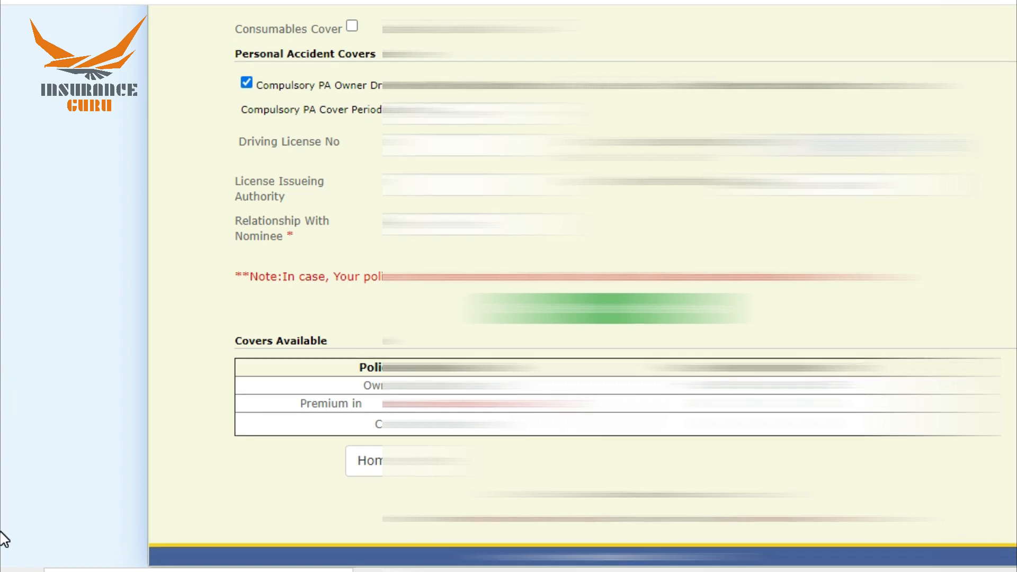
Return to the portal home and start Policy Transaction > Make New/Renew Policy.
left_click(369, 466)
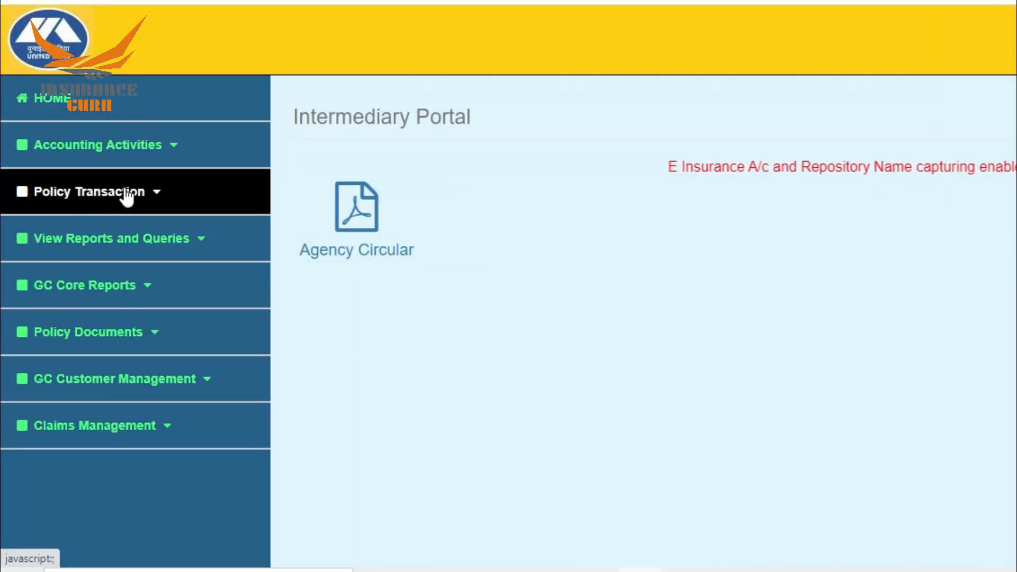
left_click(82, 199)
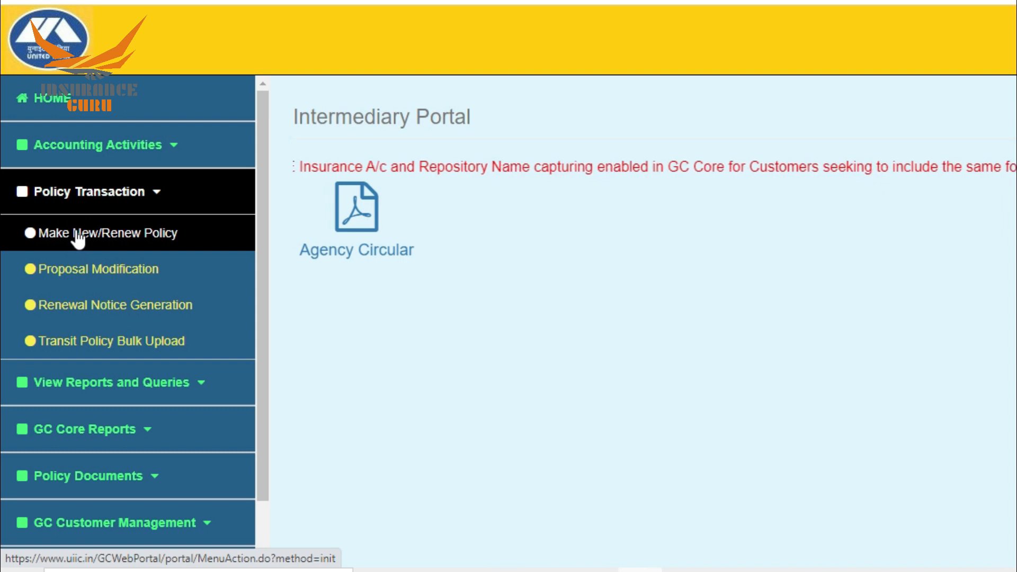
left_click(100, 237)
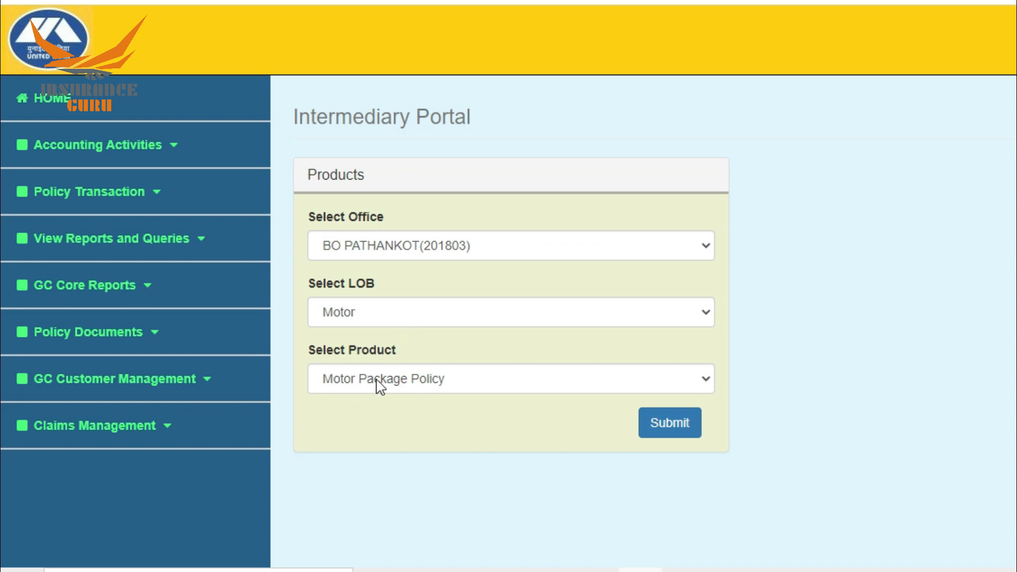
Keep Motor Package Policy as the selected product and submit it.
left_click(416, 386)
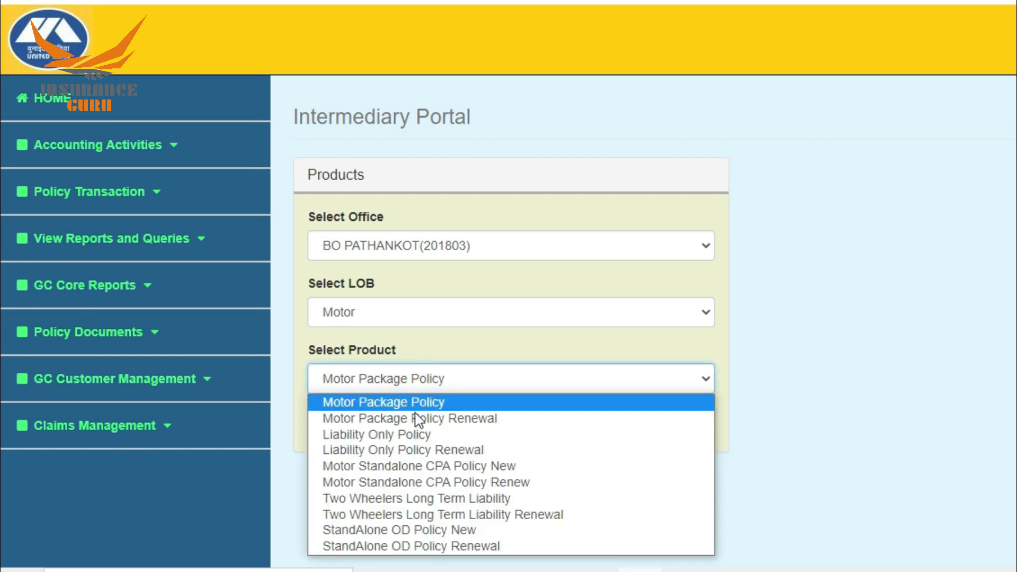
left_click(375, 385)
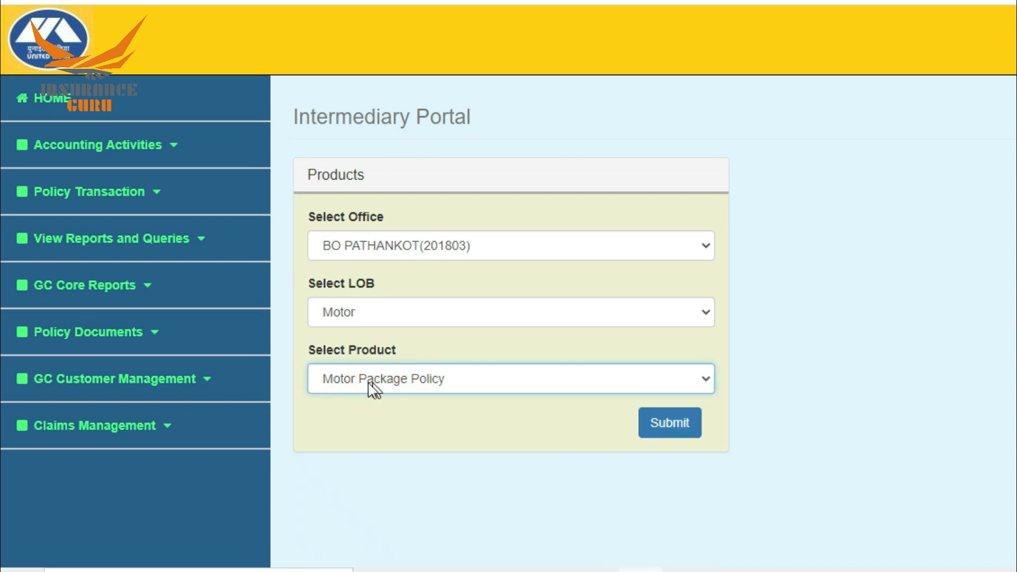
left_click(390, 379)
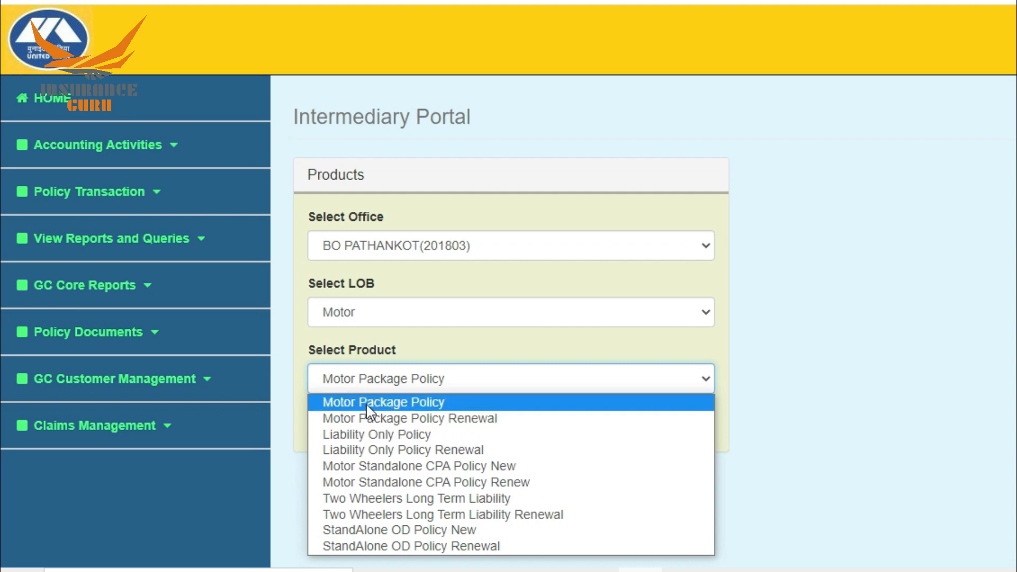
left_click(385, 407)
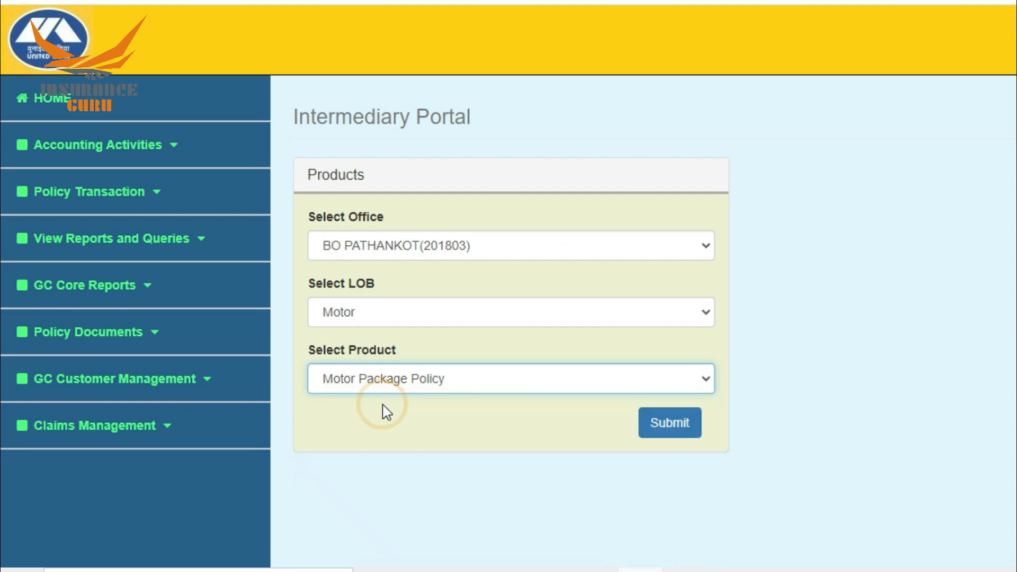
left_click(671, 427)
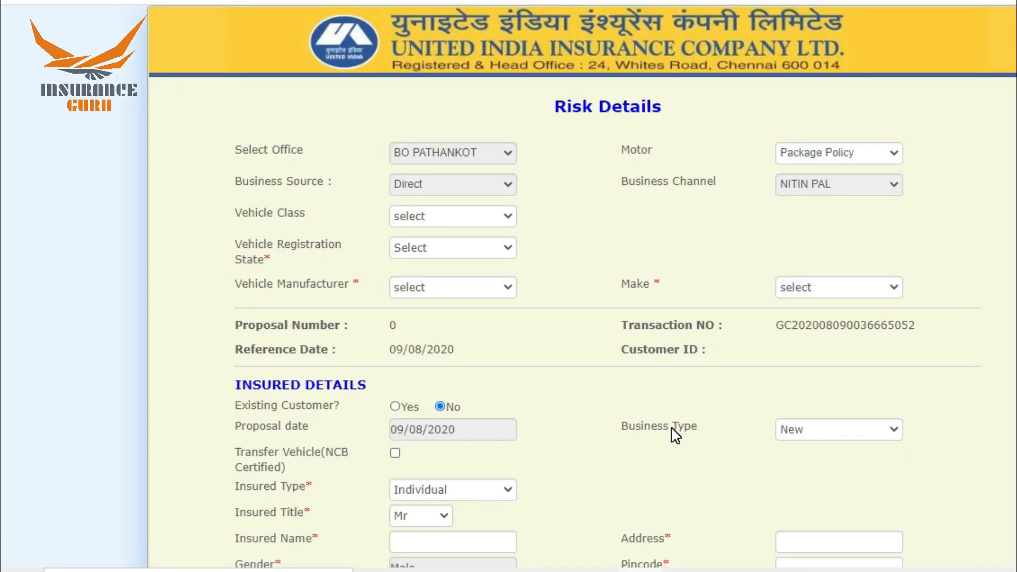
Set Vehicle Class to Motorcycle / Scooter and Registration State to HIMACHAL PRADESH.
left_click(442, 217)
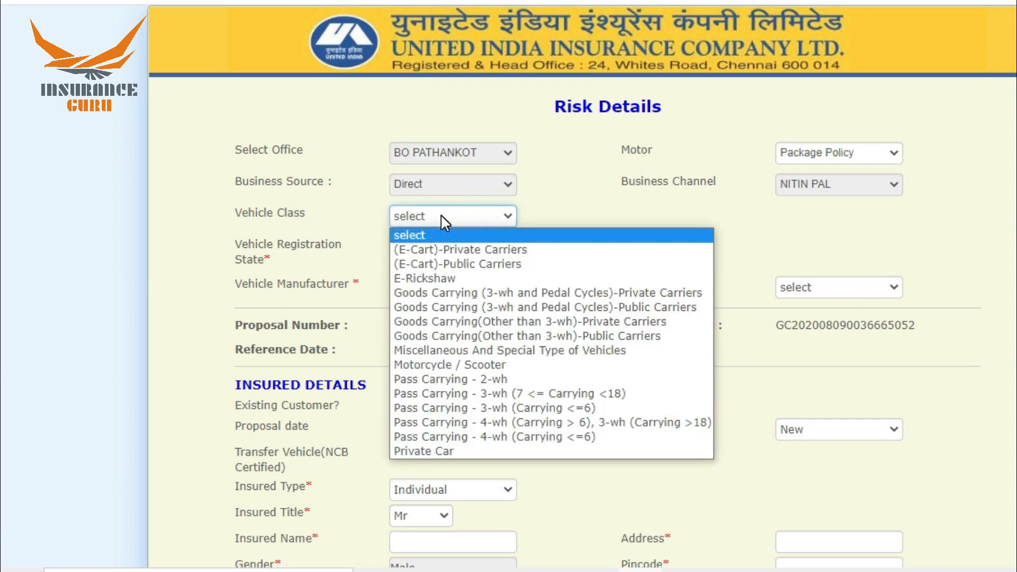
left_click(429, 366)
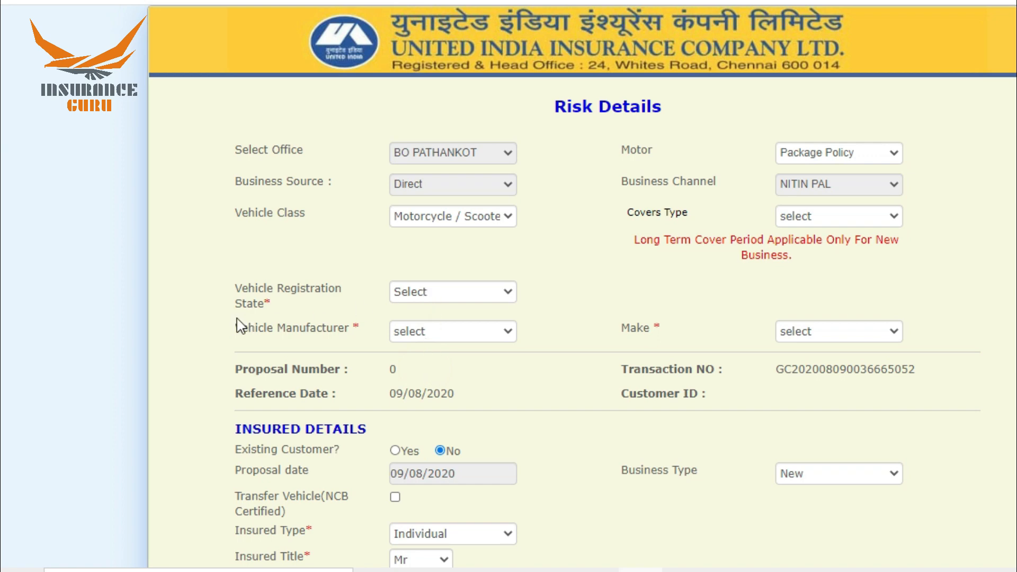
left_click(450, 293)
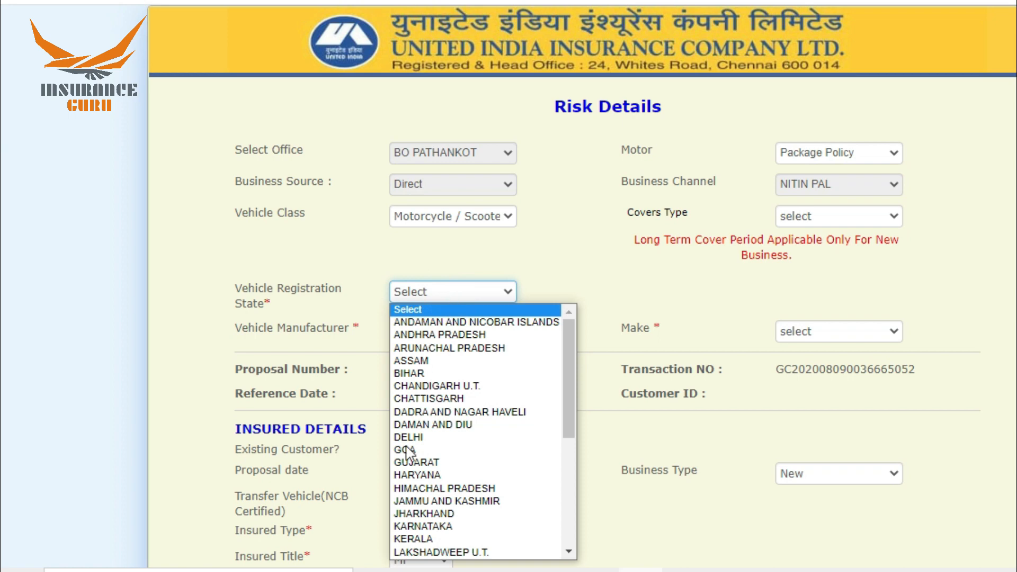
left_click(419, 488)
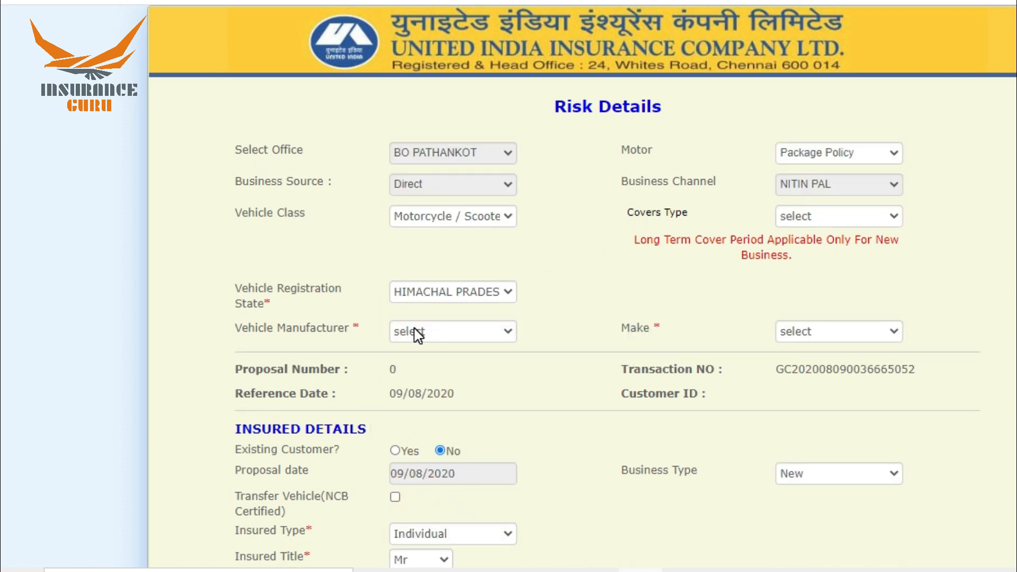
Choose Bajaj Auto Ltd as manufacturer and AVENGER@160 ABS as the make.
left_click(419, 335)
key("b")
key("a")
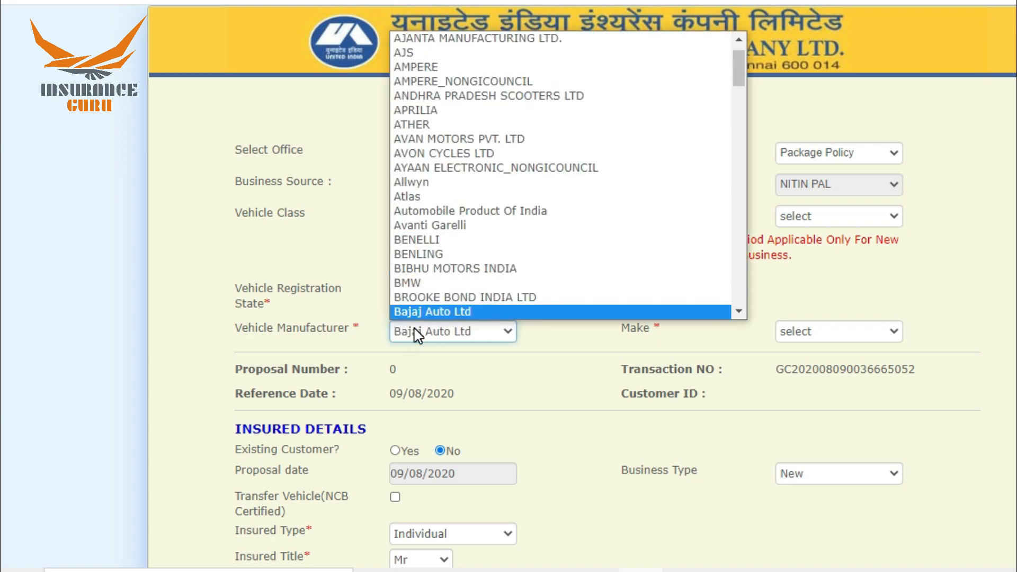
key("Return")
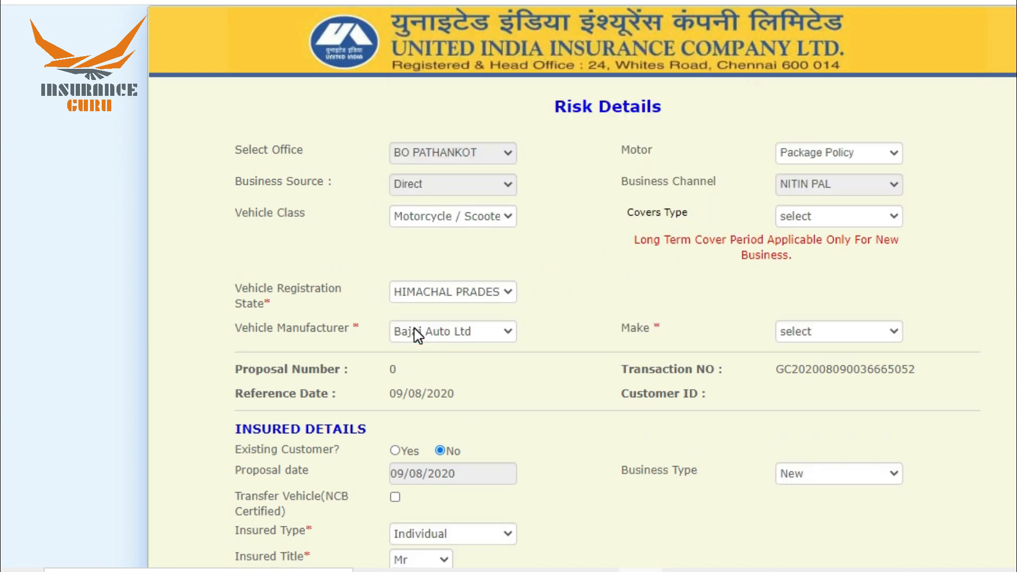
left_click(836, 335)
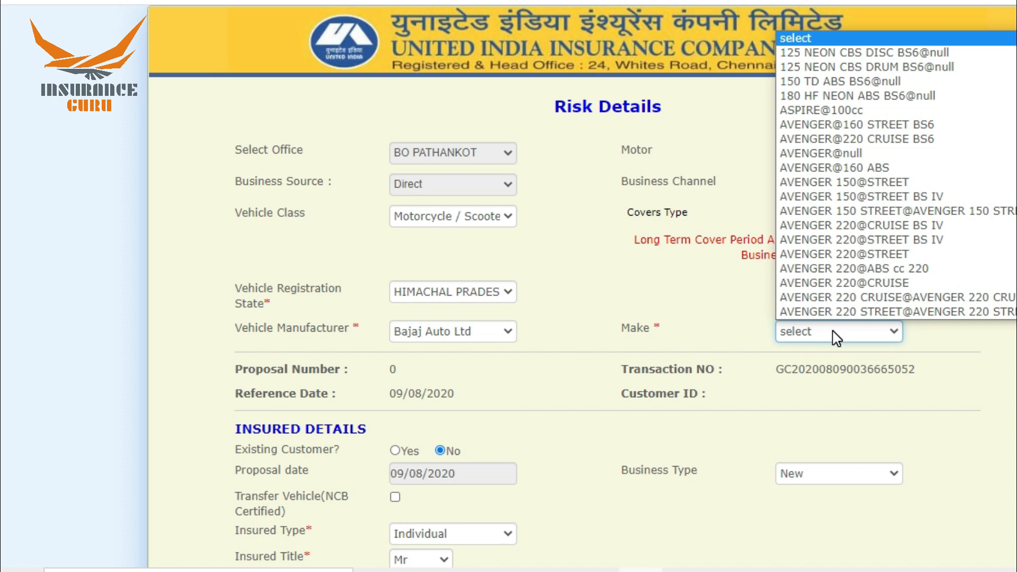
key("Down")
key("Down")
key("Down")
key("Down")
key("Down")
key("Down")
key("Down")
key("Down")
key("Down")
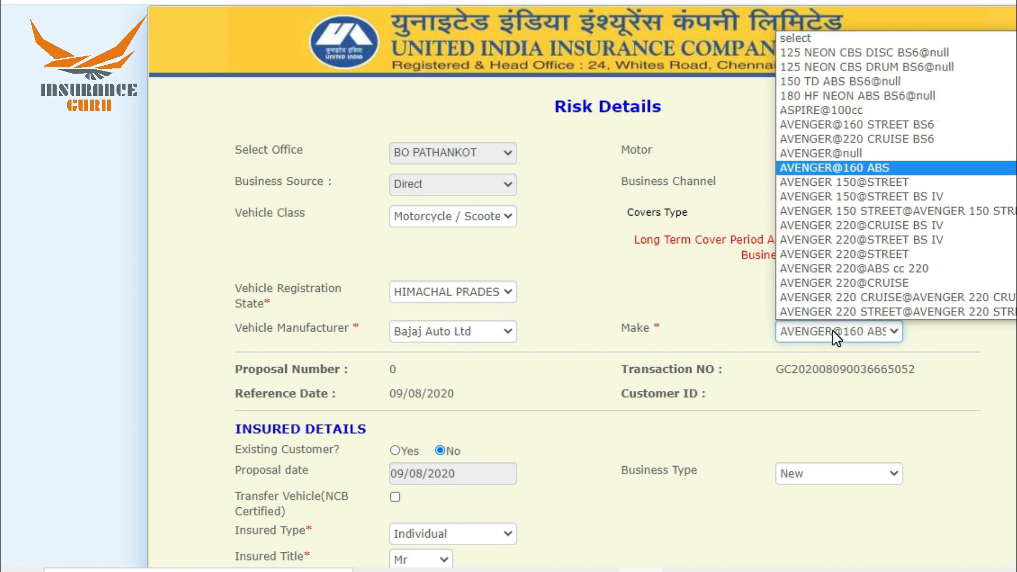
key("Return")
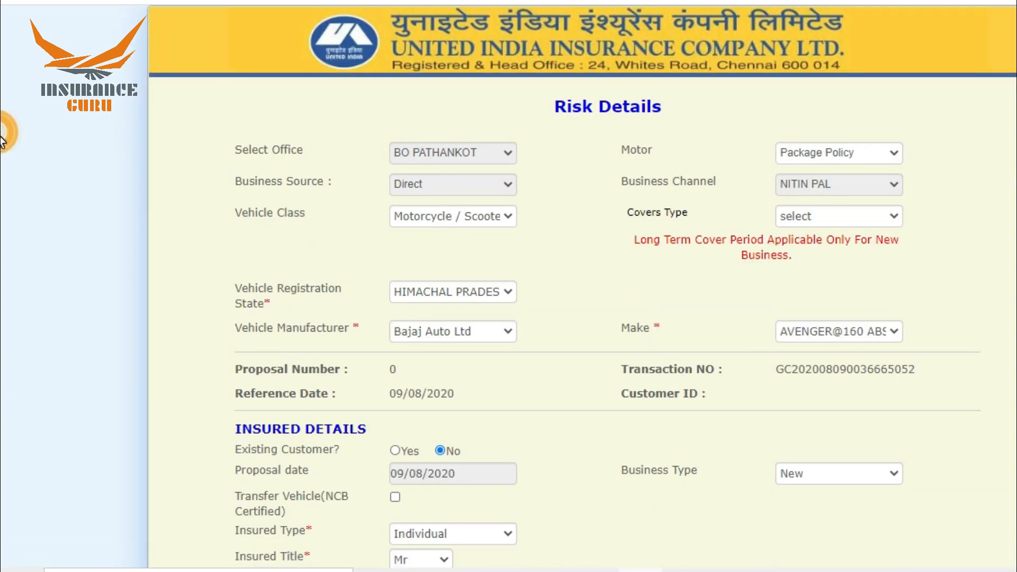
Set the Business Type to Renewal.
scroll(3, 222, "down", 8)
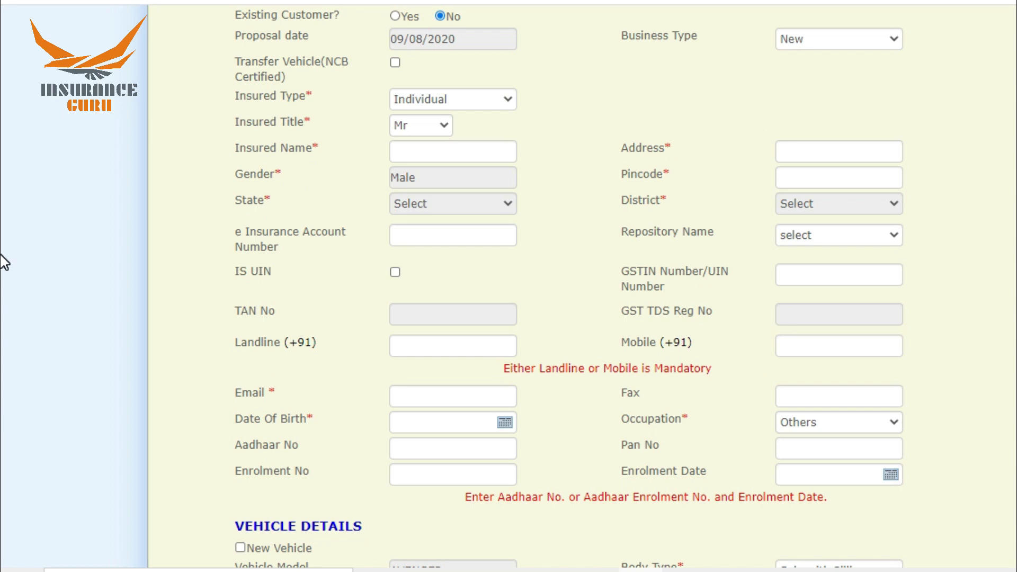
scroll(3, 260, "up", 3)
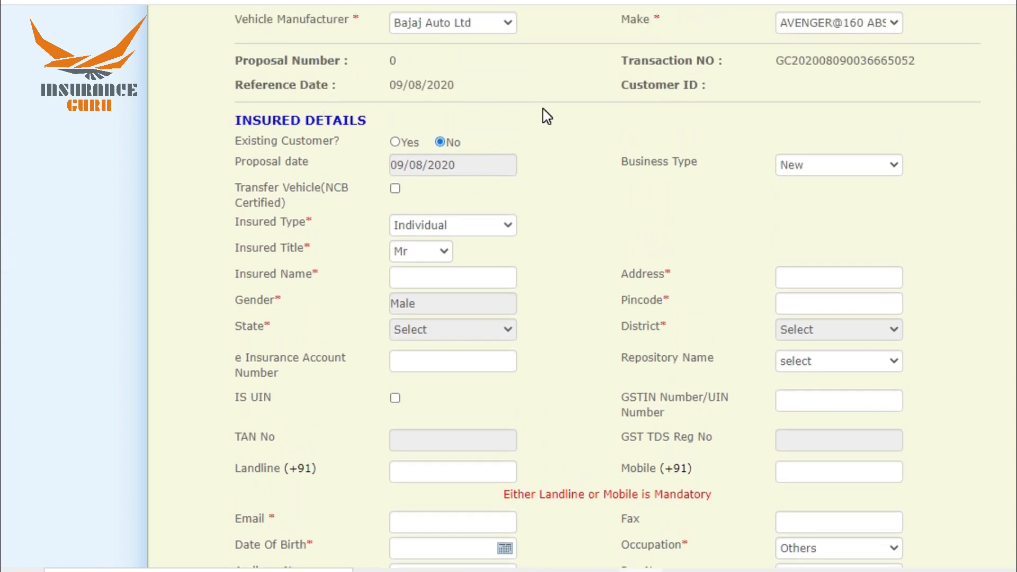
left_click(822, 165)
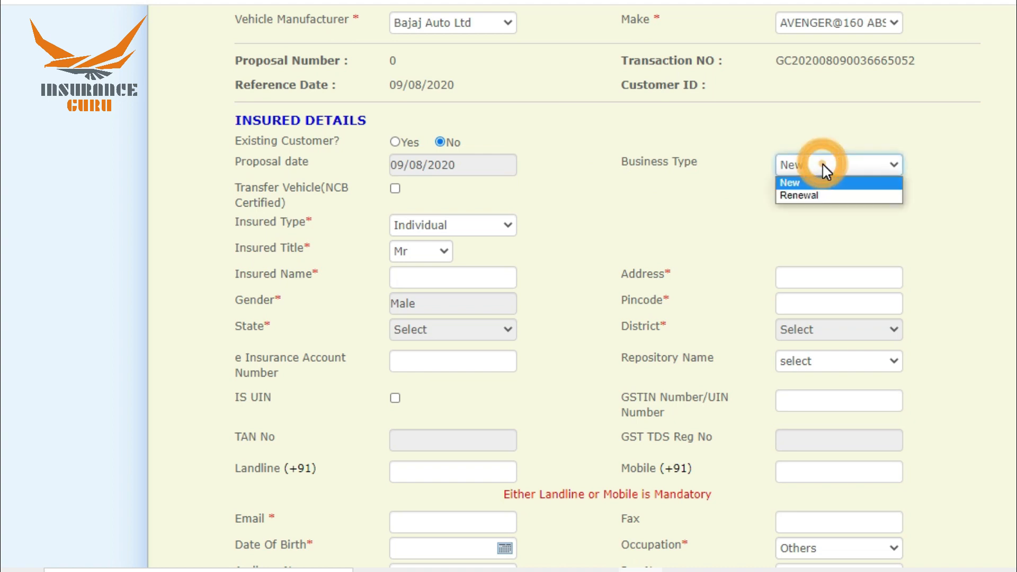
left_click(814, 196)
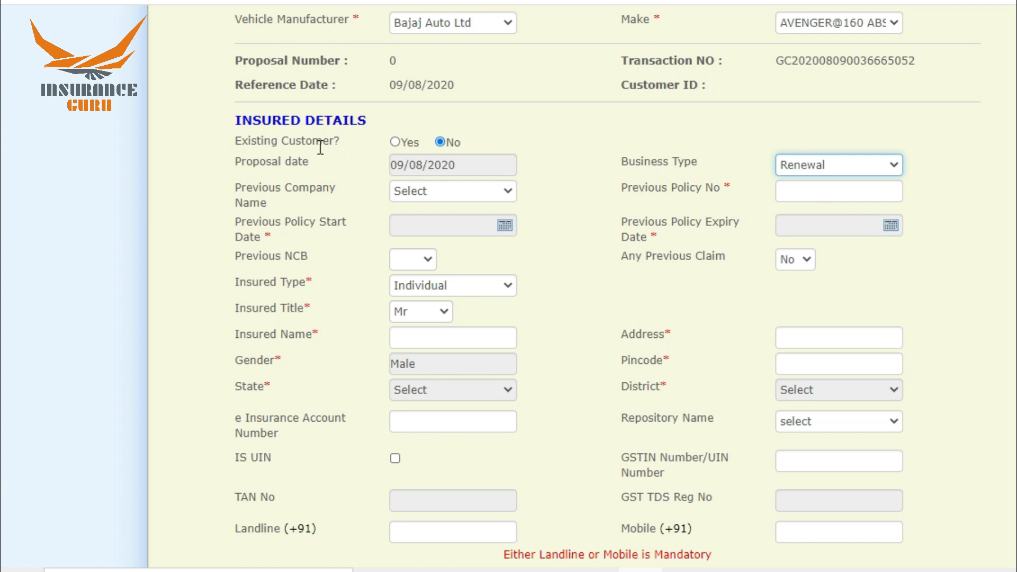
Choose NATIONAL INSURANCE CO.LTD. as previous insurer and enter the previous policy number.
left_click(434, 196)
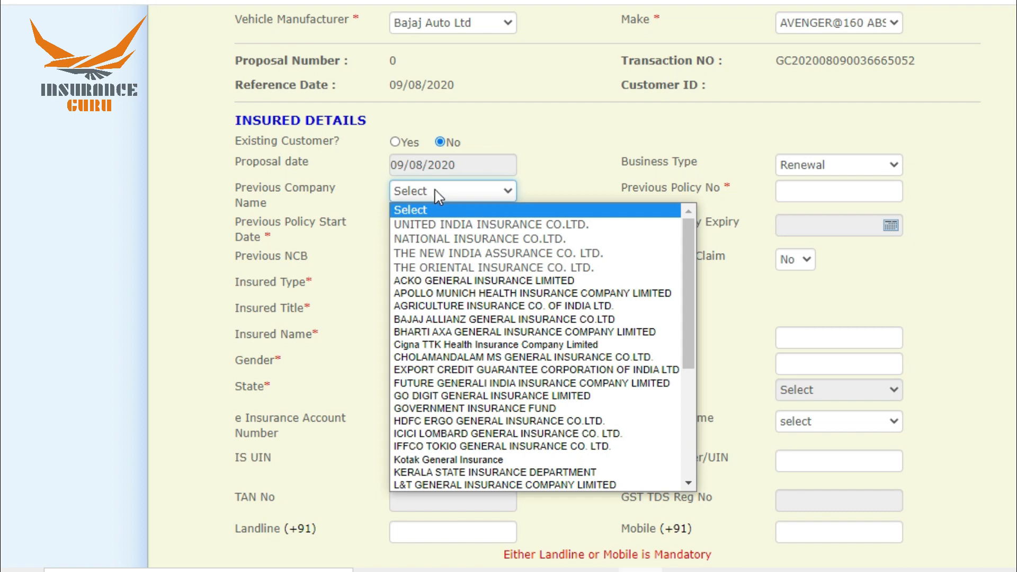
left_click(424, 235)
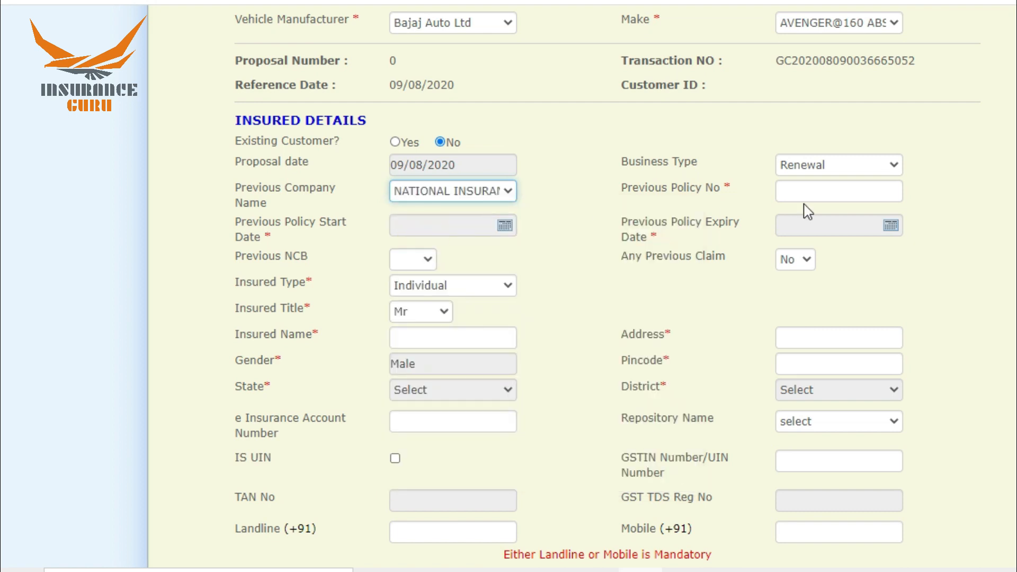
left_click(863, 194)
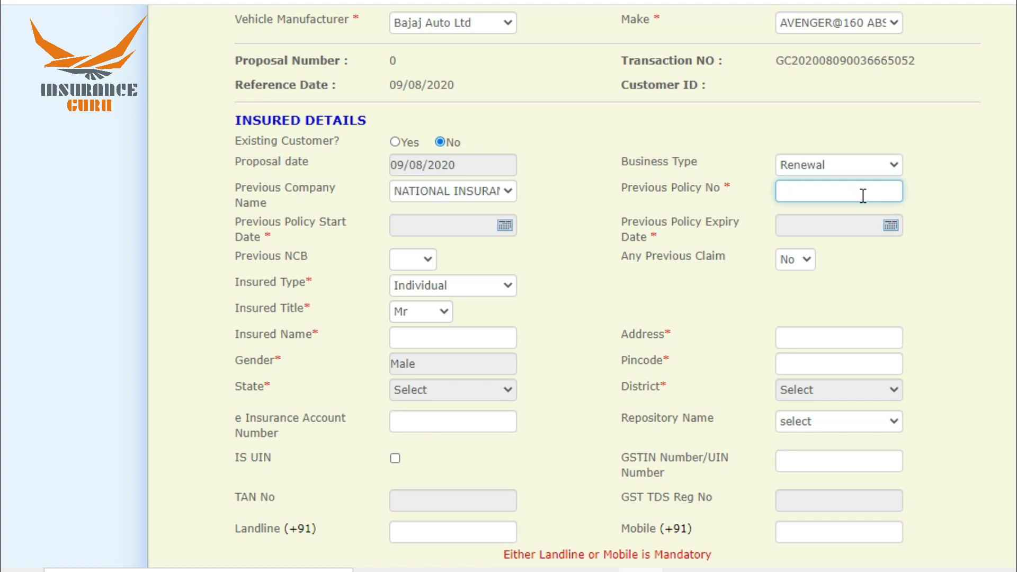
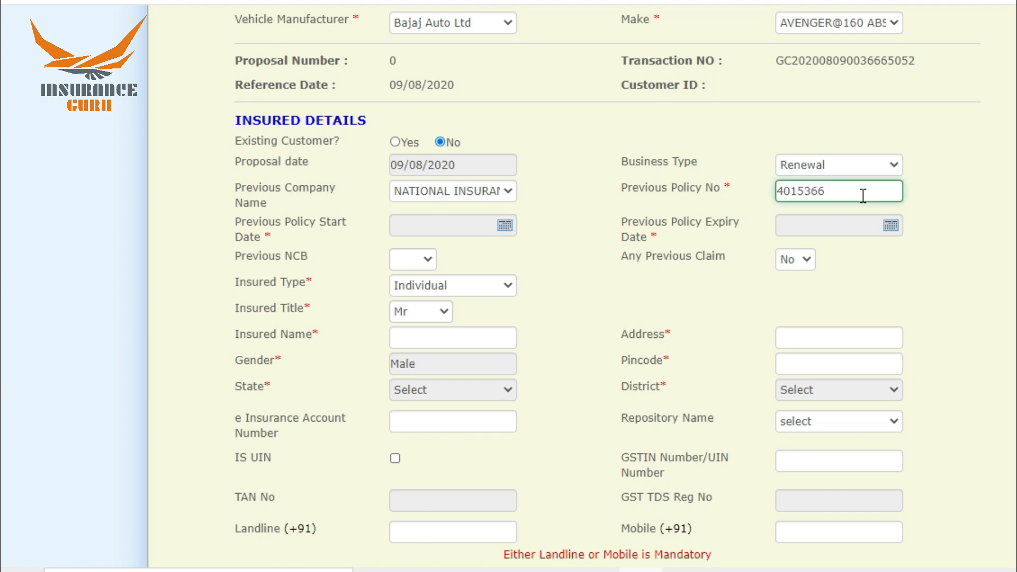